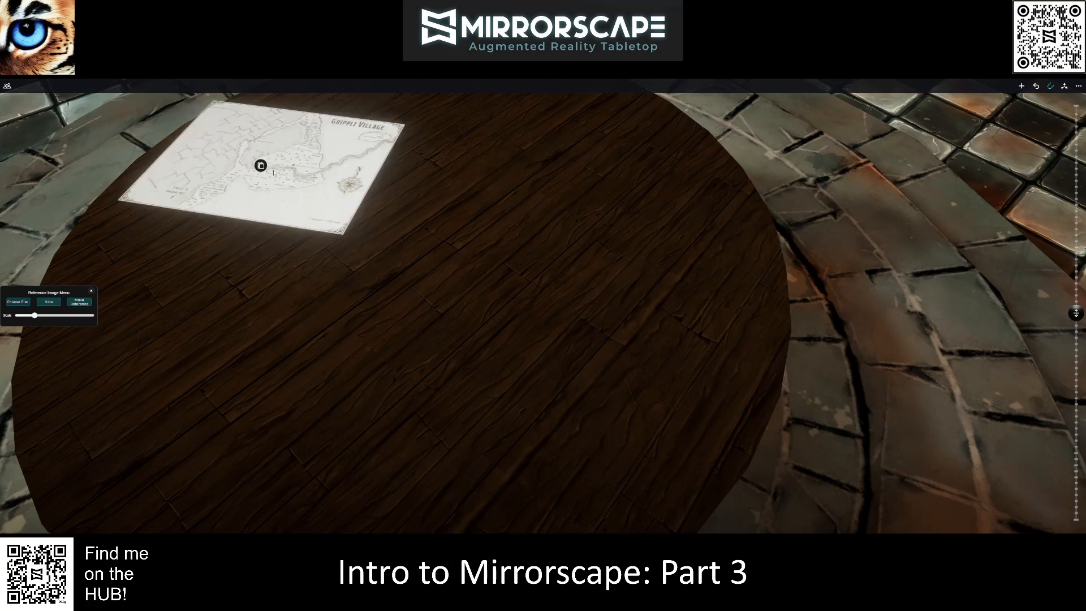
Step: Unlock the Grippli Village reference map and move it to the middle of the wooden tabletop
{"action": "middle_click_drag", "start_coordinate": [292, 187], "coordinate": [457, 209]}
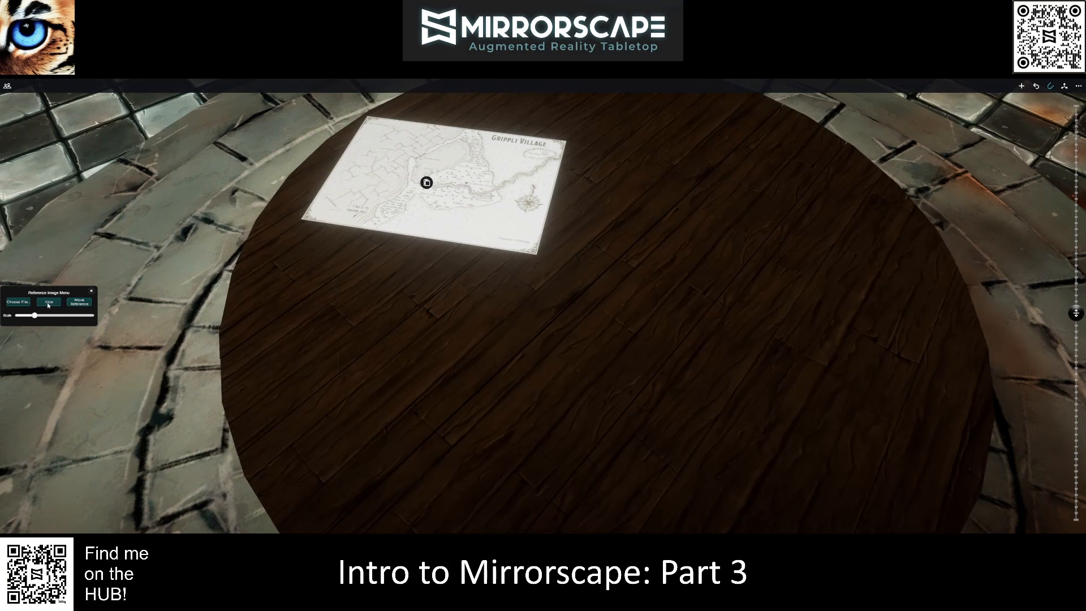
{"action": "left_click", "coordinate": [79, 302]}
{"action": "left_click_drag", "start_coordinate": [433, 196], "coordinate": [575, 294]}
{"action": "scroll", "coordinate": [649, 360], "scroll_direction": "down", "scroll_amount": 5}
{"action": "mouse_move", "coordinate": [651, 360]}
{"action": "right_mouse_down"}
{"action": "mouse_move", "coordinate": [645, 312]}
{"action": "mouse_move", "coordinate": [638, 364]}
{"action": "right_mouse_up"}
{"action": "scroll", "coordinate": [633, 358], "scroll_direction": "up", "scroll_amount": 6}
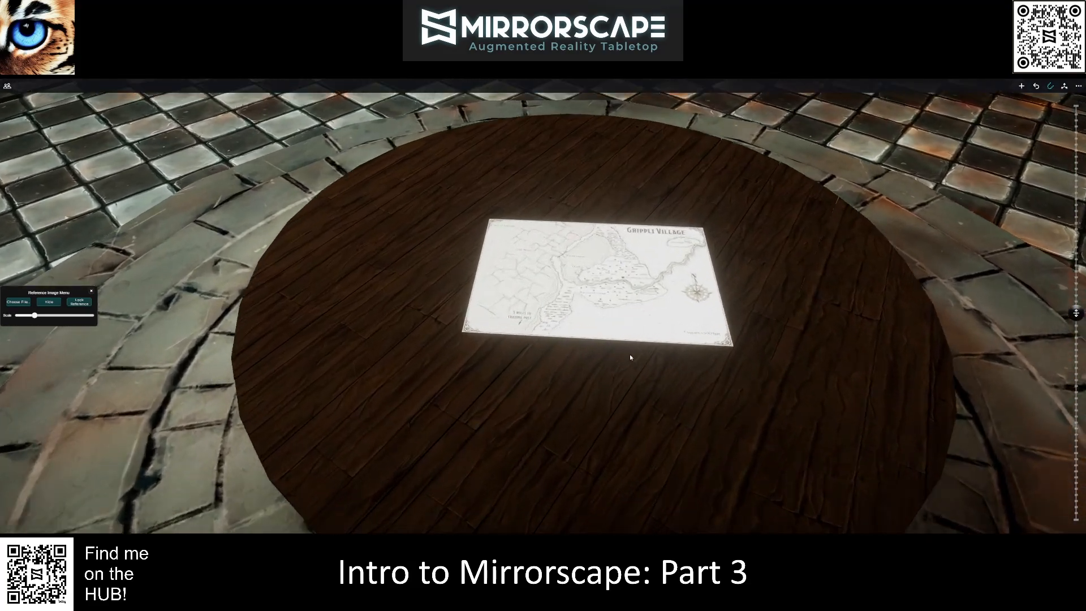
{"action": "right_click_drag", "start_coordinate": [531, 356], "coordinate": [512, 360]}
{"action": "scroll", "coordinate": [509, 359], "scroll_direction": "down", "scroll_amount": 3}
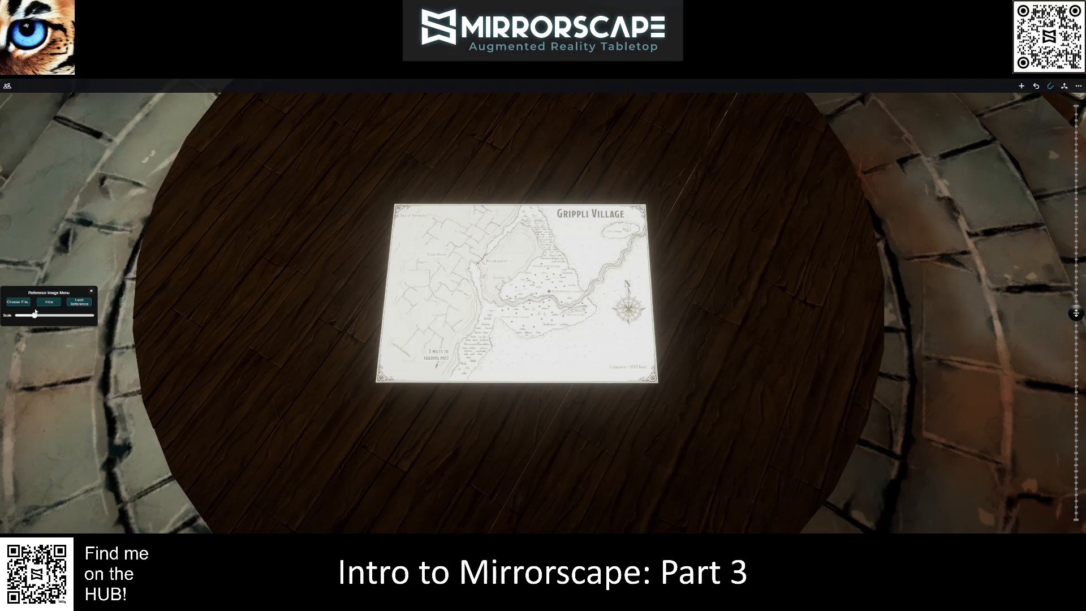
{"action": "left_click_drag", "start_coordinate": [566, 310], "coordinate": [580, 240]}
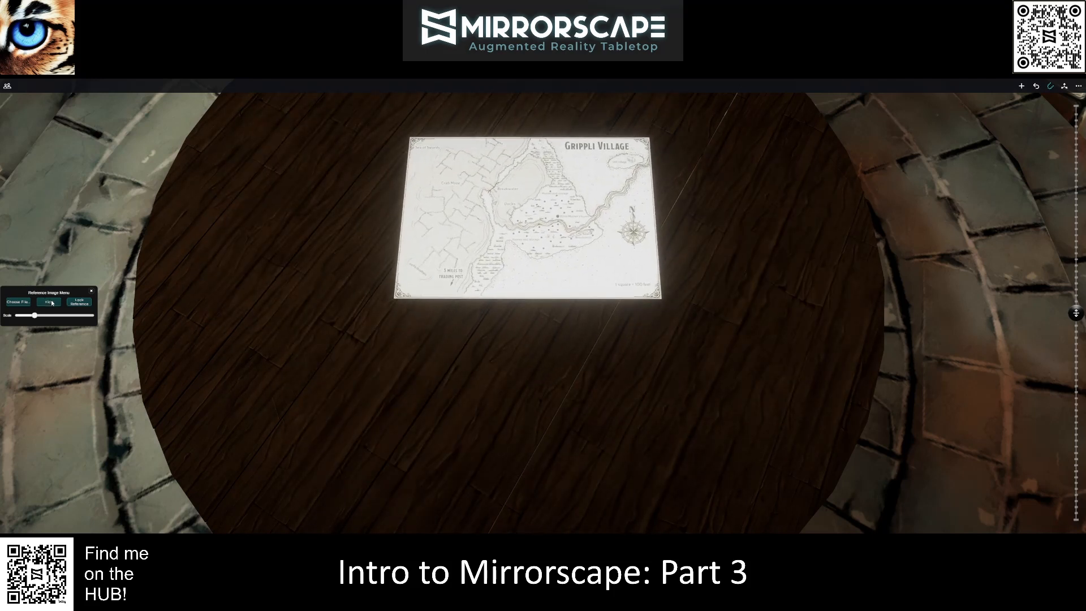
Step: Enlarge the Grippli Village reference map until it covers most of the round tabletop
{"action": "left_click_drag", "start_coordinate": [34, 316], "coordinate": [60, 317]}
{"action": "scroll", "coordinate": [530, 367], "scroll_direction": "down", "scroll_amount": 5}
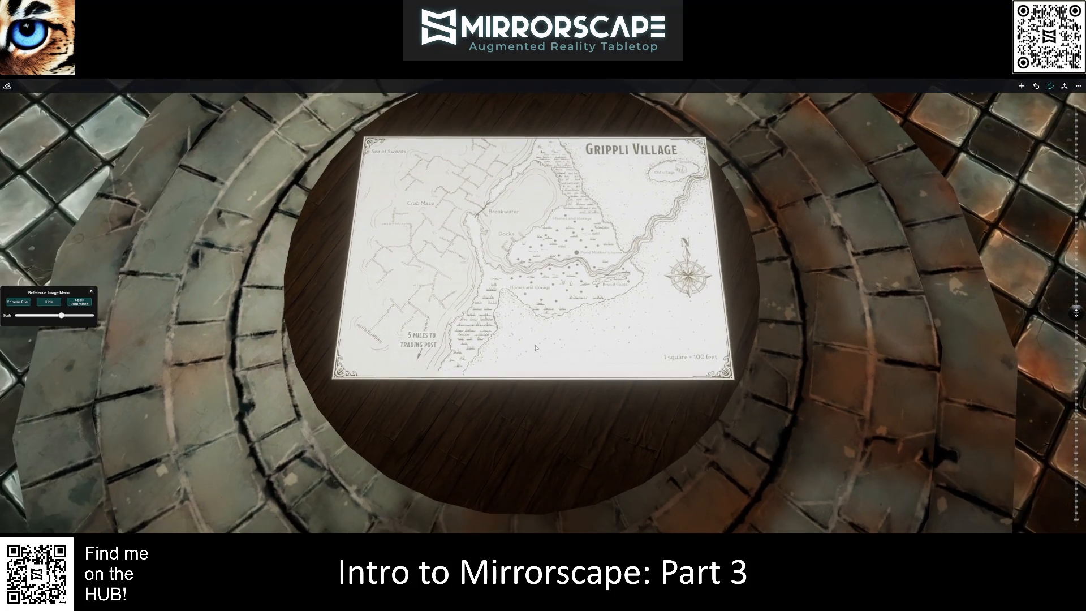
{"action": "middle_click_drag", "start_coordinate": [531, 367], "coordinate": [503, 391]}
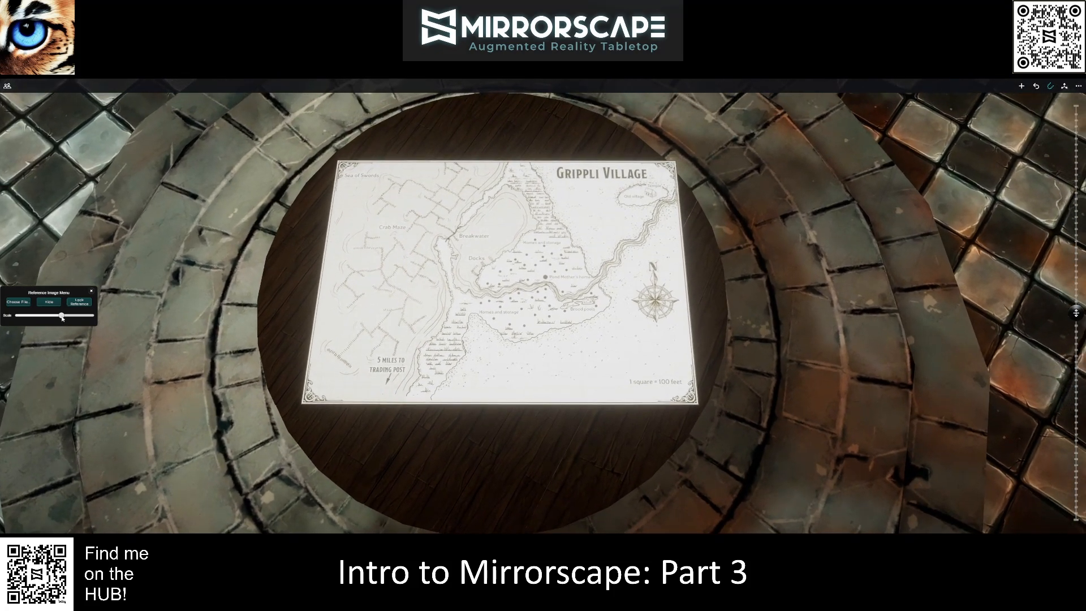
{"action": "left_click_drag", "start_coordinate": [60, 317], "coordinate": [91, 317]}
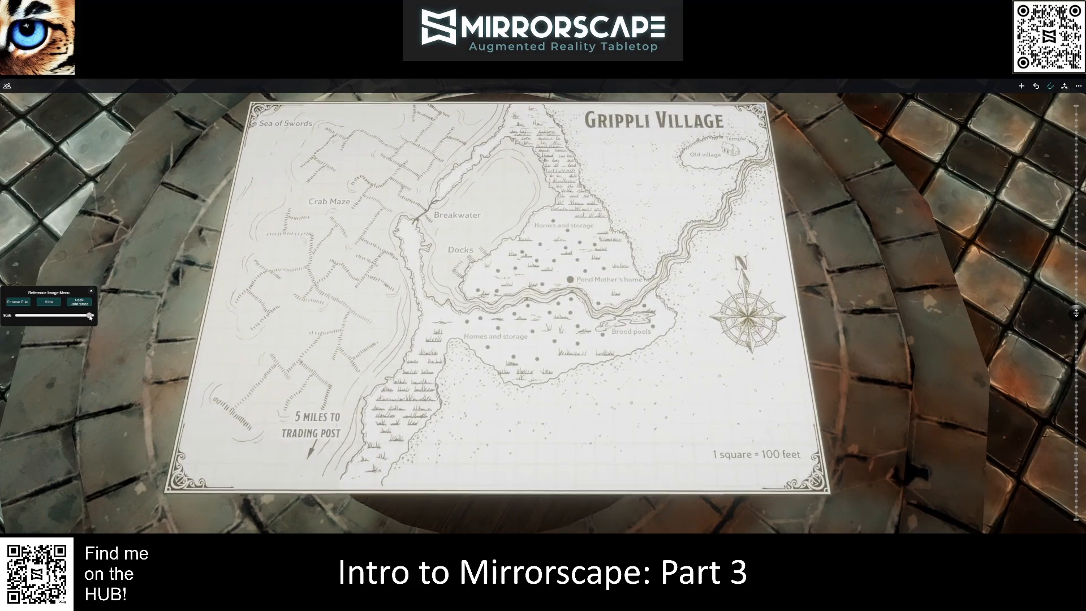
{"action": "mouse_move", "coordinate": [482, 384]}
{"action": "right_mouse_down"}
{"action": "mouse_move", "coordinate": [480, 210]}
{"action": "mouse_move", "coordinate": [481, 399]}
{"action": "mouse_move", "coordinate": [482, 381]}
{"action": "right_mouse_up"}
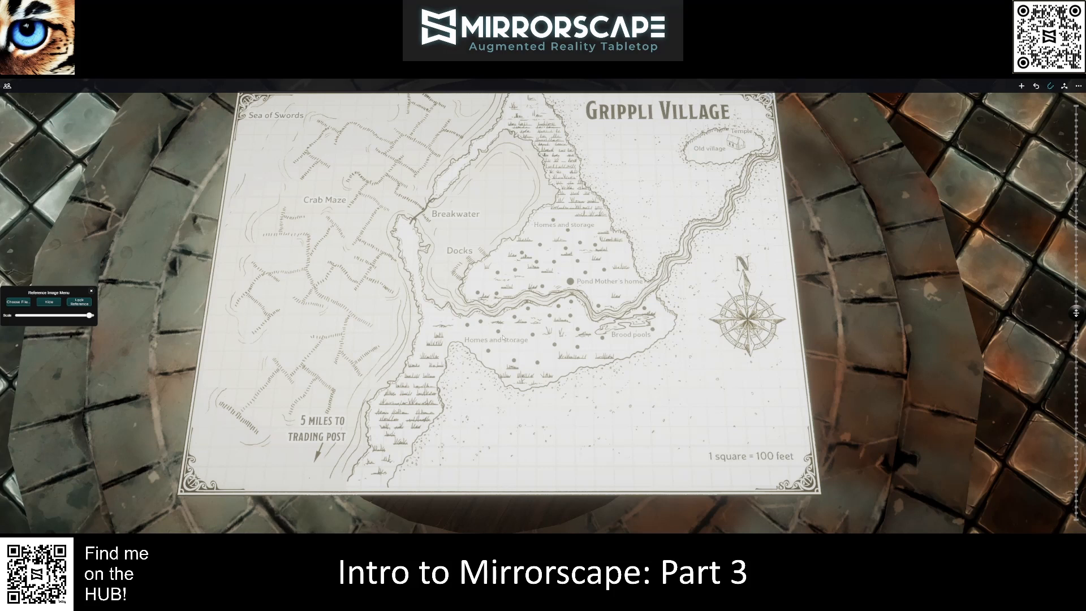
{"action": "scroll", "coordinate": [500, 332], "scroll_direction": "up", "scroll_amount": 2}
{"action": "scroll", "coordinate": [501, 332], "scroll_direction": "down", "scroll_amount": 3}
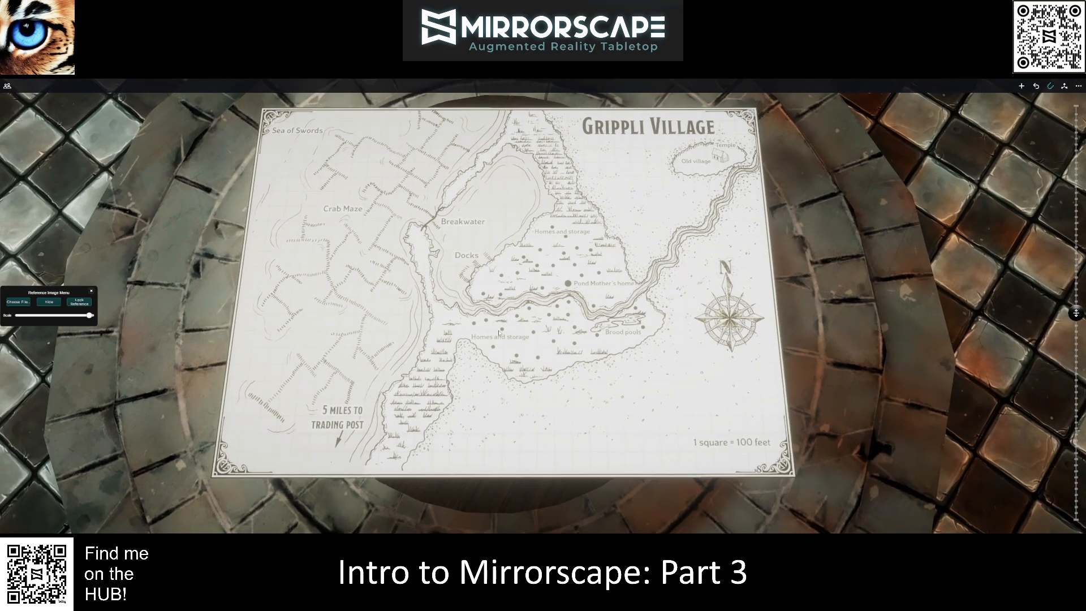
{"action": "right_click_drag", "start_coordinate": [500, 332], "coordinate": [490, 301]}
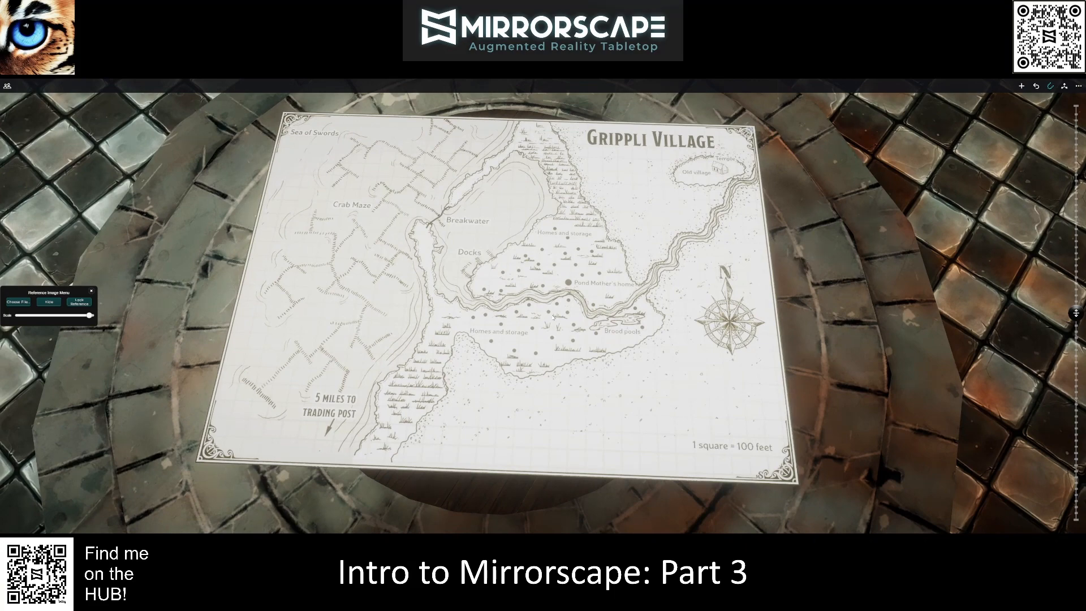
{"action": "scroll", "coordinate": [527, 350], "scroll_direction": "down", "scroll_amount": 2}
{"action": "right_click_drag", "start_coordinate": [527, 350], "coordinate": [505, 319]}
{"action": "scroll", "coordinate": [503, 306], "scroll_direction": "down", "scroll_amount": 4}
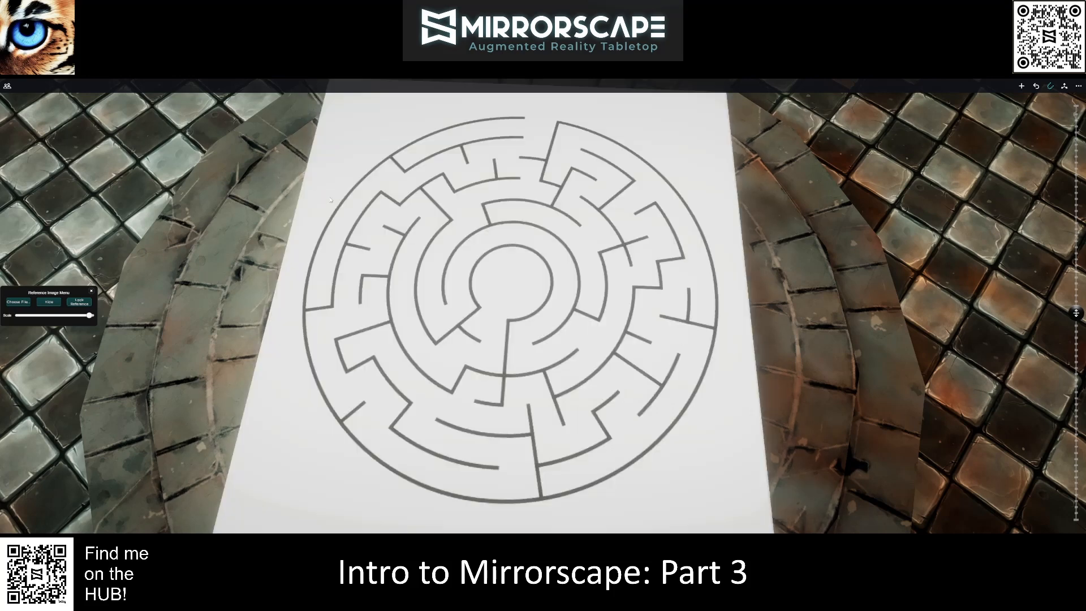
Step: Shrink the circular maze reference image to fit well inside the wooden tabletop and lock it in place
{"action": "left_click_drag", "start_coordinate": [77, 316], "coordinate": [39, 317]}
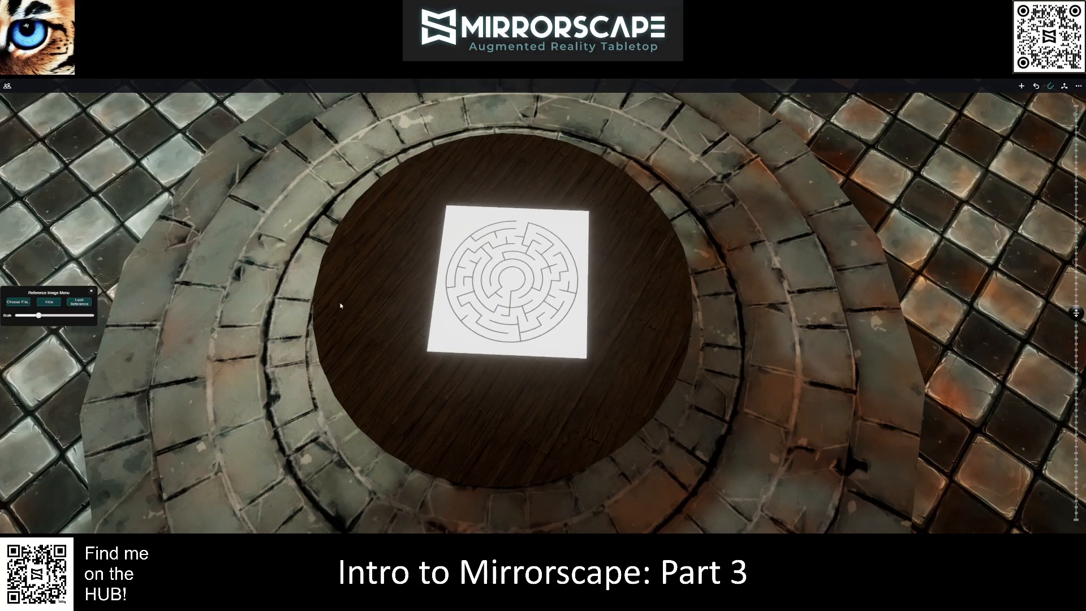
{"action": "scroll", "coordinate": [509, 297], "scroll_direction": "up", "scroll_amount": 3}
{"action": "left_click", "coordinate": [503, 333]}
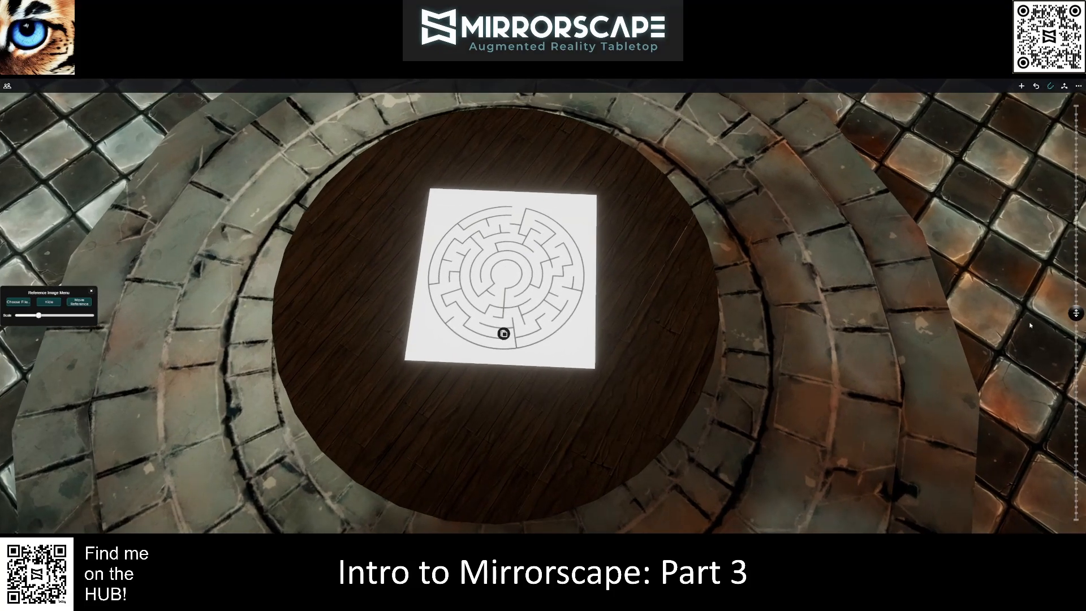
Step: Place the first stone wall-and-floor tile from the favorites on the table, just beside the maze reference
{"action": "left_click_drag", "start_coordinate": [1074, 315], "coordinate": [1075, 320]}
{"action": "right_click_drag", "start_coordinate": [546, 395], "coordinate": [482, 405]}
{"action": "scroll", "coordinate": [486, 339], "scroll_direction": "up", "scroll_amount": 4}
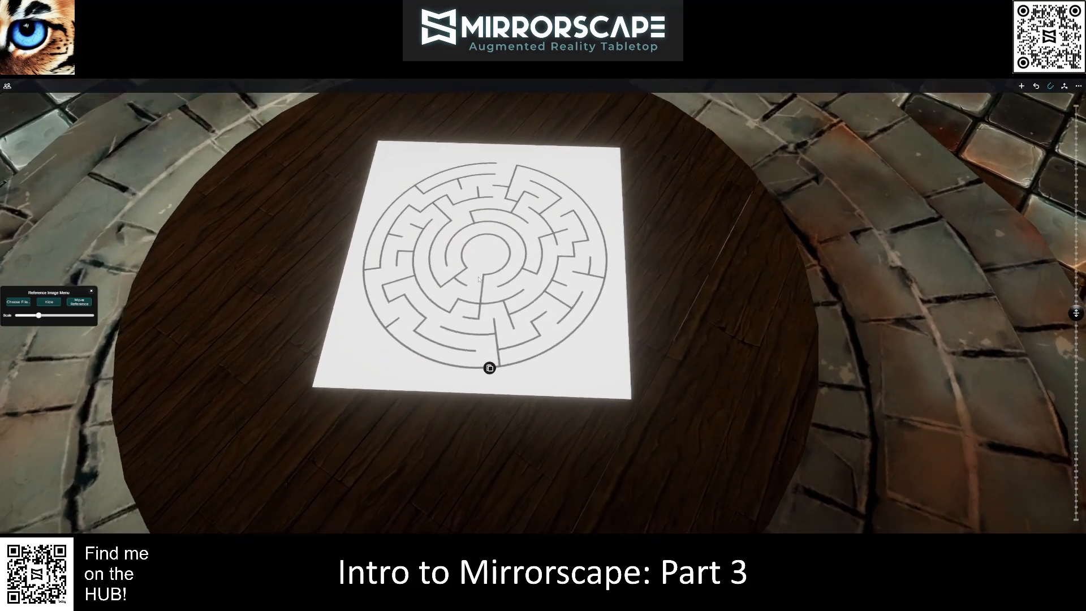
{"action": "right_click_drag", "start_coordinate": [490, 294], "coordinate": [476, 328]}
{"action": "middle_click_drag", "start_coordinate": [476, 328], "coordinate": [470, 362]}
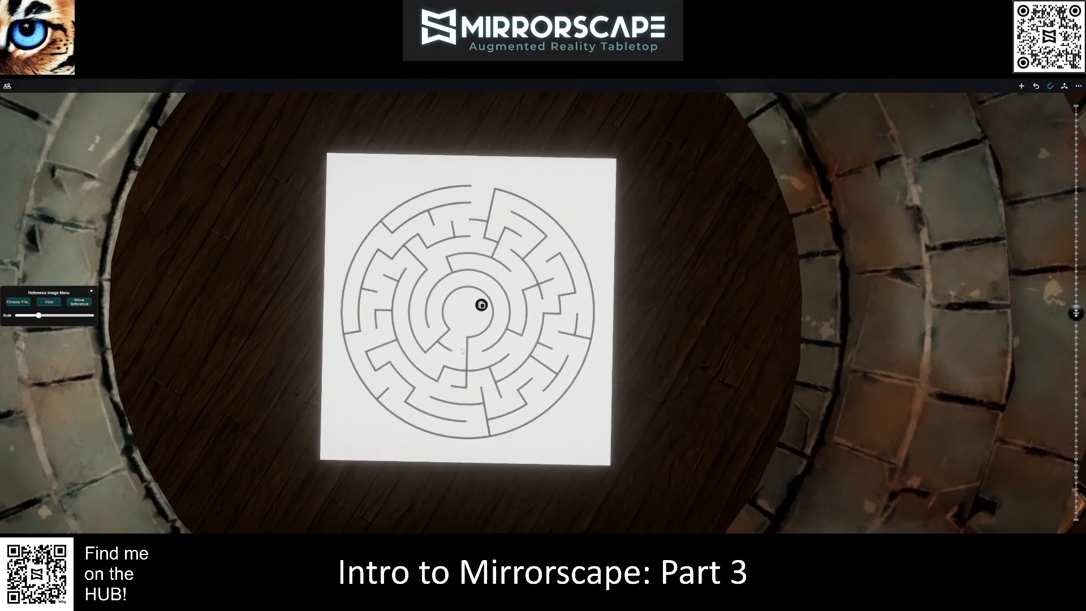
{"action": "right_click_drag", "start_coordinate": [471, 362], "coordinate": [482, 360]}
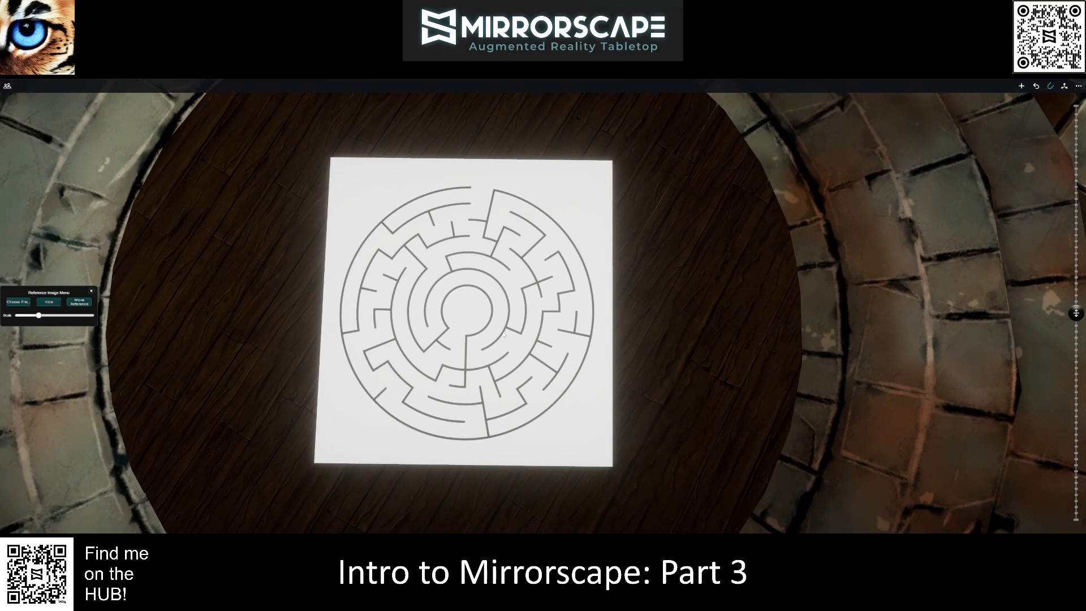
{"action": "middle_click_drag", "start_coordinate": [468, 341], "coordinate": [481, 325]}
{"action": "right_click_drag", "start_coordinate": [481, 325], "coordinate": [481, 323]}
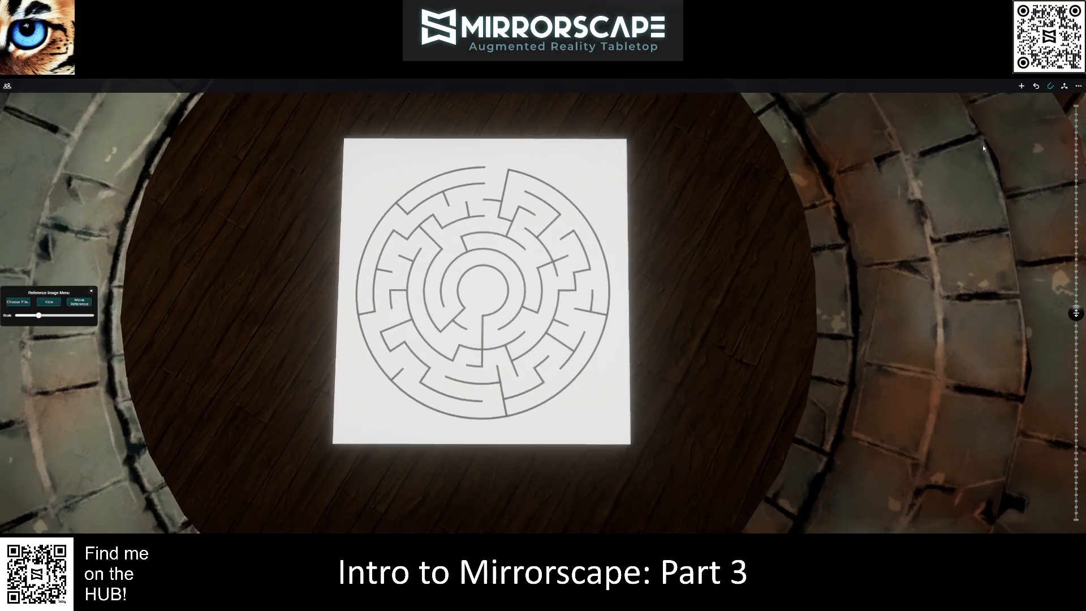
{"action": "left_click", "coordinate": [1022, 86]}
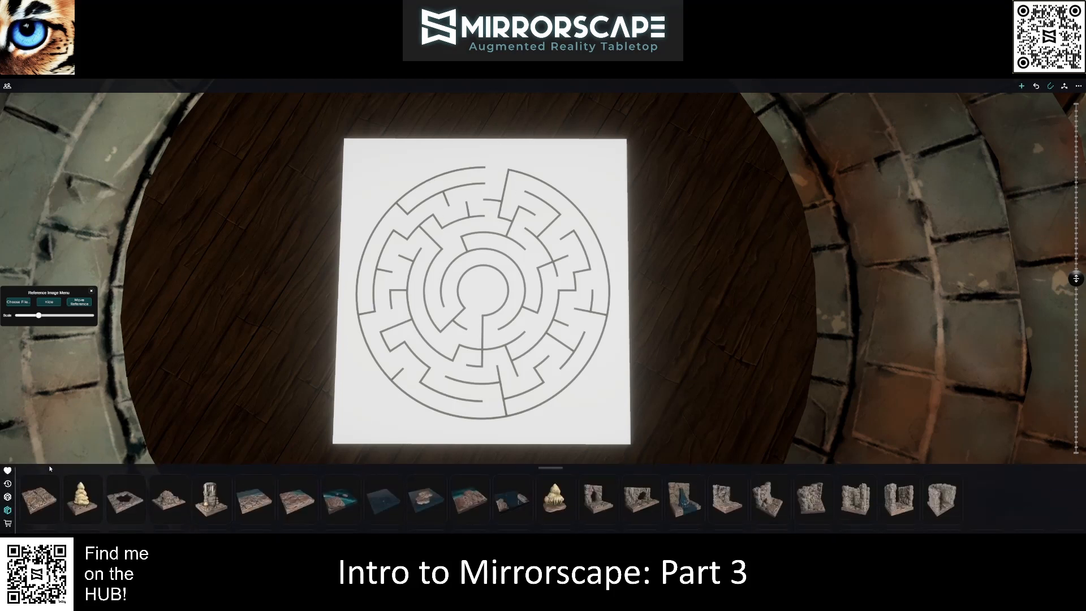
{"action": "left_click", "coordinate": [8, 470]}
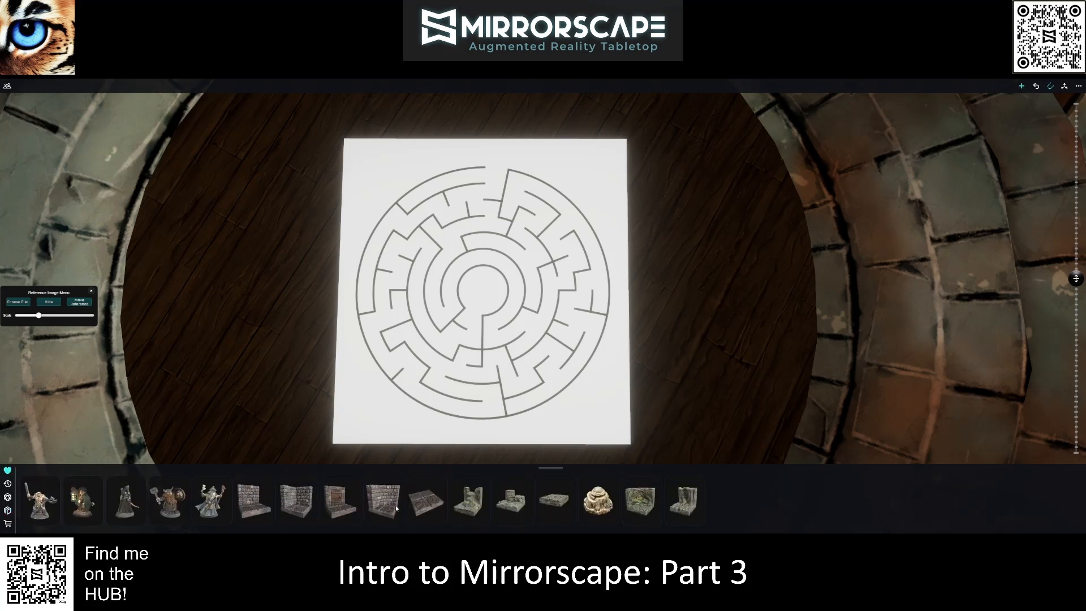
{"action": "left_click_drag", "start_coordinate": [246, 505], "coordinate": [328, 337]}
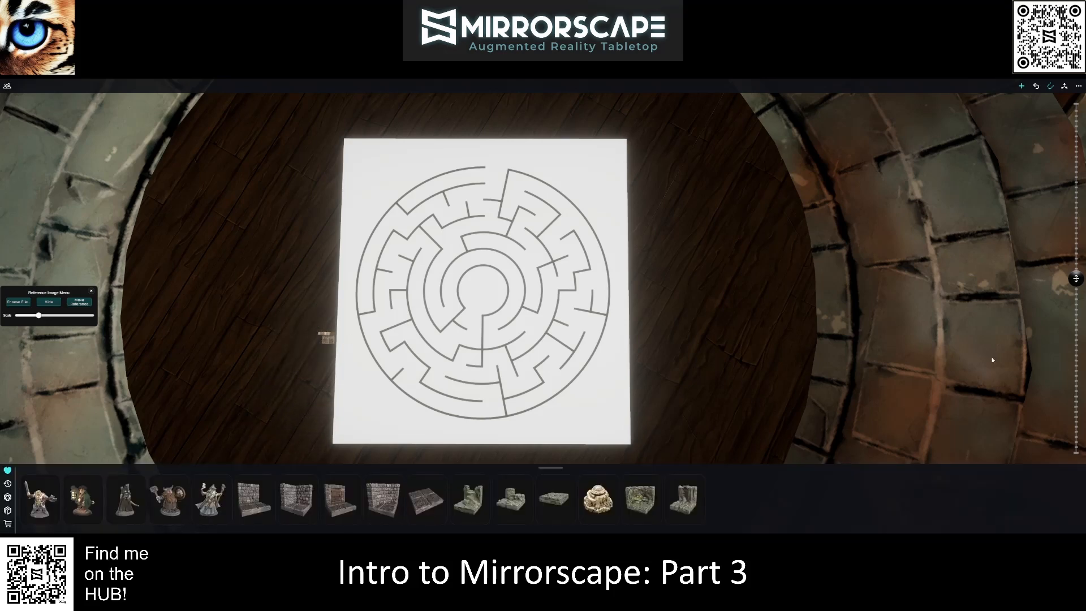
Step: Move the placed wall tile onto the short inner wall line on the maze's lower-left side
{"action": "left_click_drag", "start_coordinate": [1076, 279], "coordinate": [1075, 266]}
{"action": "left_click", "coordinate": [327, 342]}
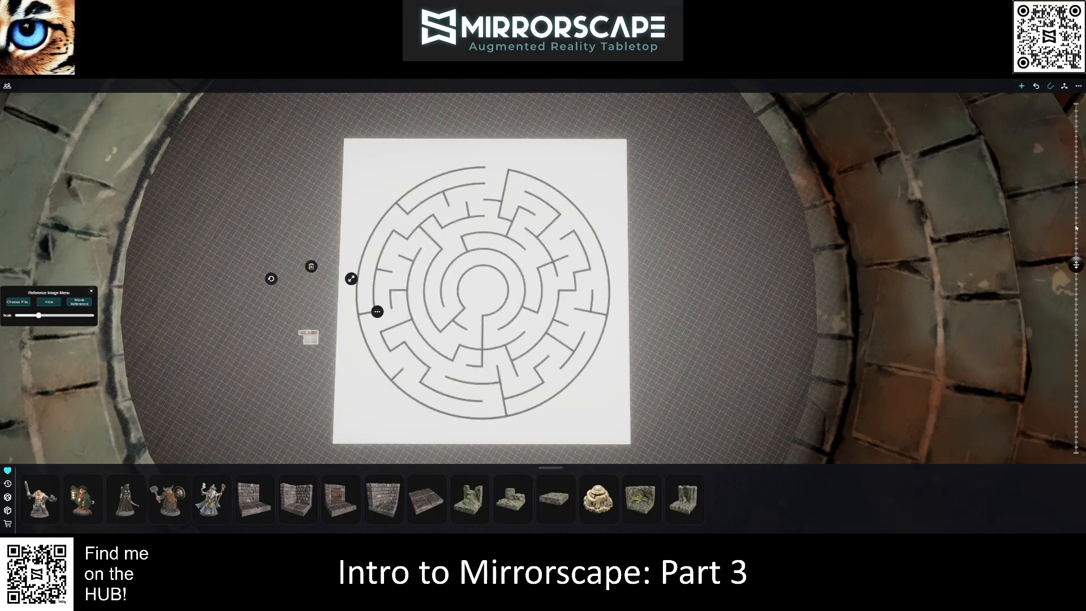
{"action": "scroll", "coordinate": [416, 373], "scroll_direction": "up", "scroll_amount": 5}
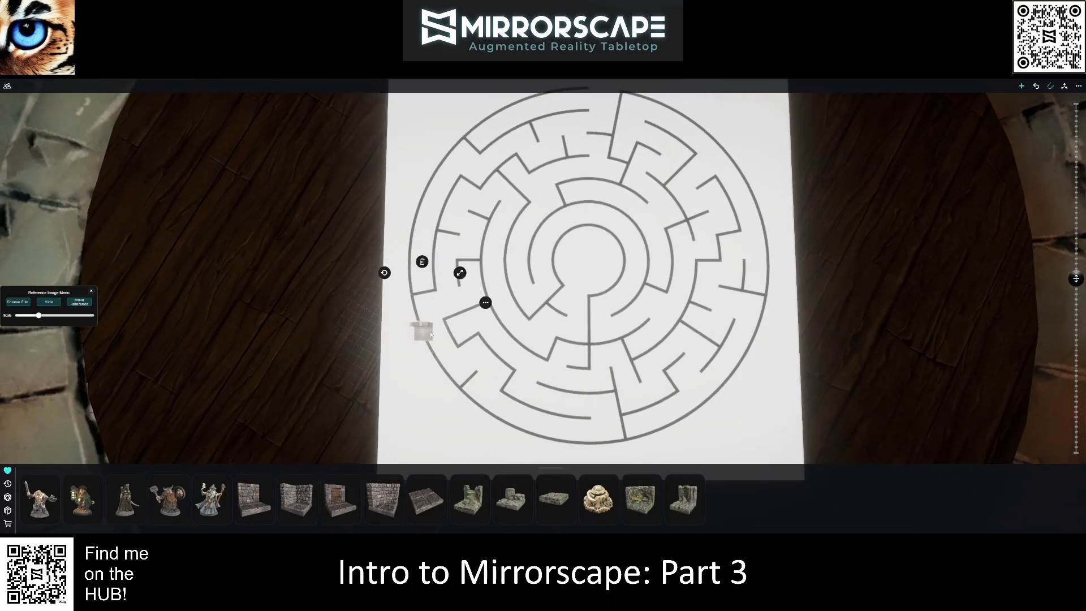
{"action": "left_click_drag", "start_coordinate": [430, 335], "coordinate": [461, 335]}
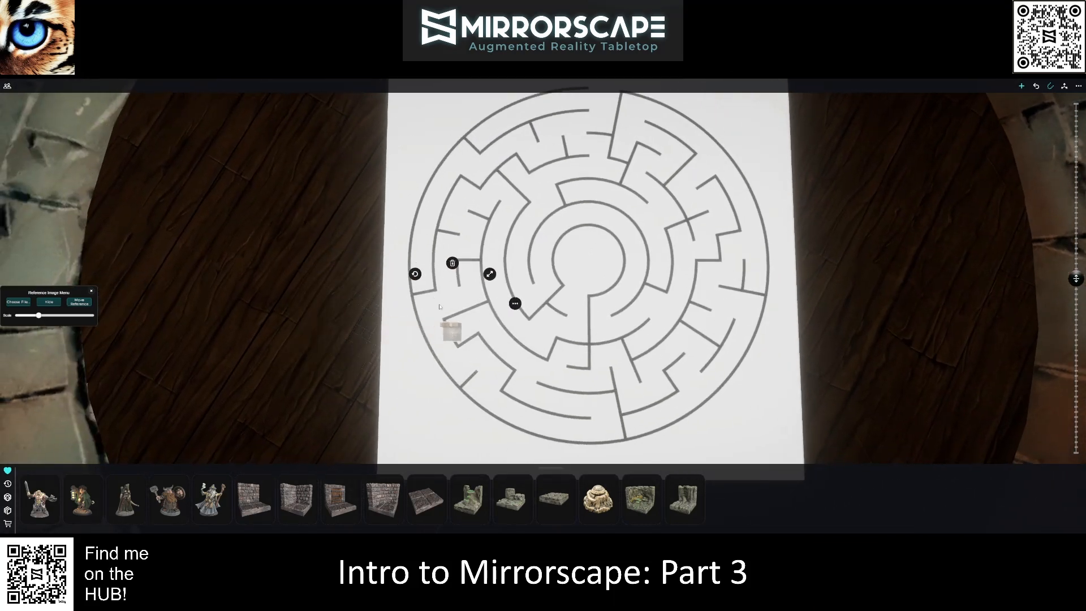
Step: Rotate the wall tile to follow the slanted maze line and paste a copy directly against it
{"action": "left_click_drag", "start_coordinate": [415, 274], "coordinate": [417, 390]}
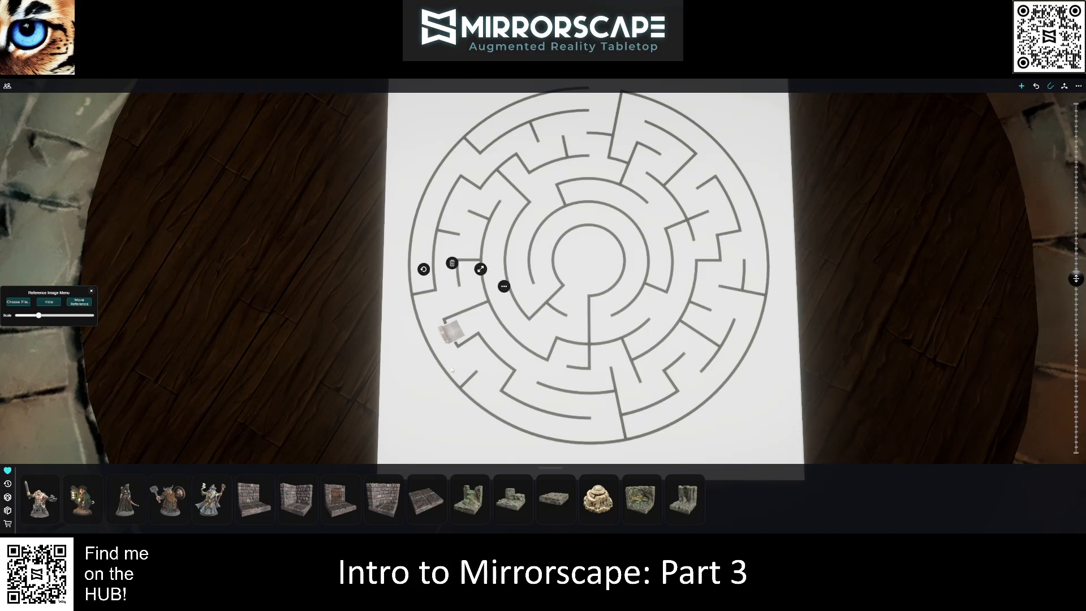
{"action": "left_click_drag", "start_coordinate": [456, 334], "coordinate": [460, 337]}
{"action": "key", "text": "ctrl+c"}
{"action": "key", "text": "ctrl+v"}
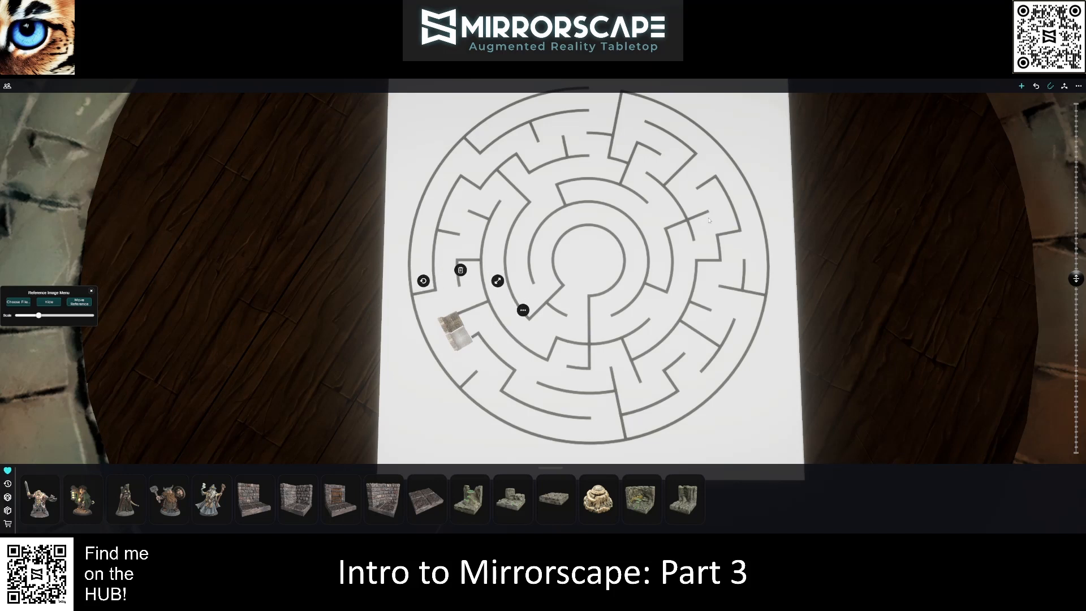
Step: Turn off snapping and place a rotated copy of the wall tile on the maze's outer circle
{"action": "left_click", "coordinate": [1050, 86]}
{"action": "left_click_drag", "start_coordinate": [461, 339], "coordinate": [414, 299]}
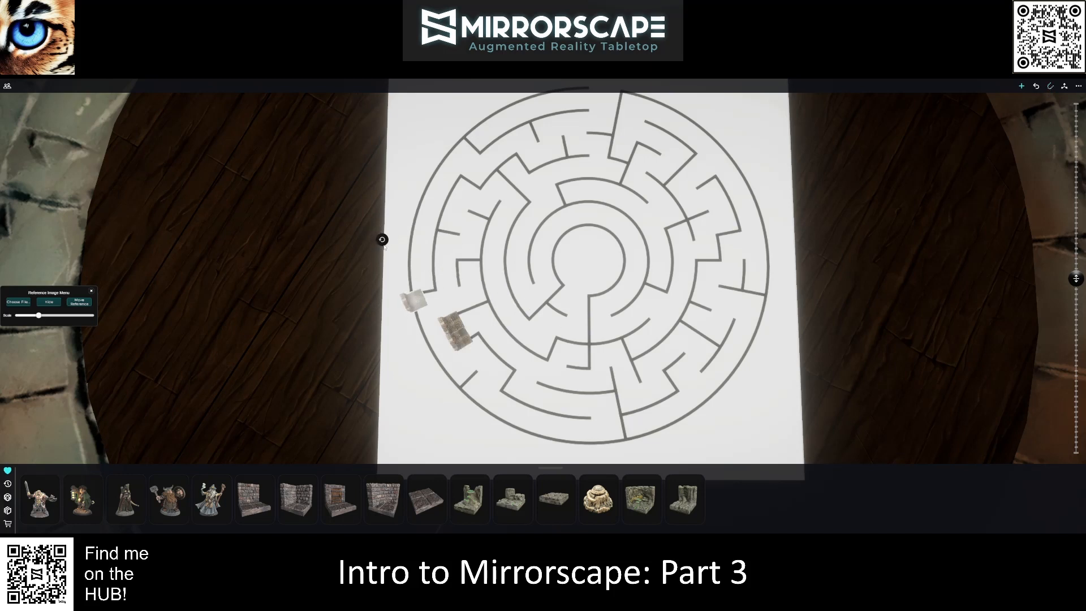
{"action": "left_click_drag", "start_coordinate": [384, 246], "coordinate": [393, 240]}
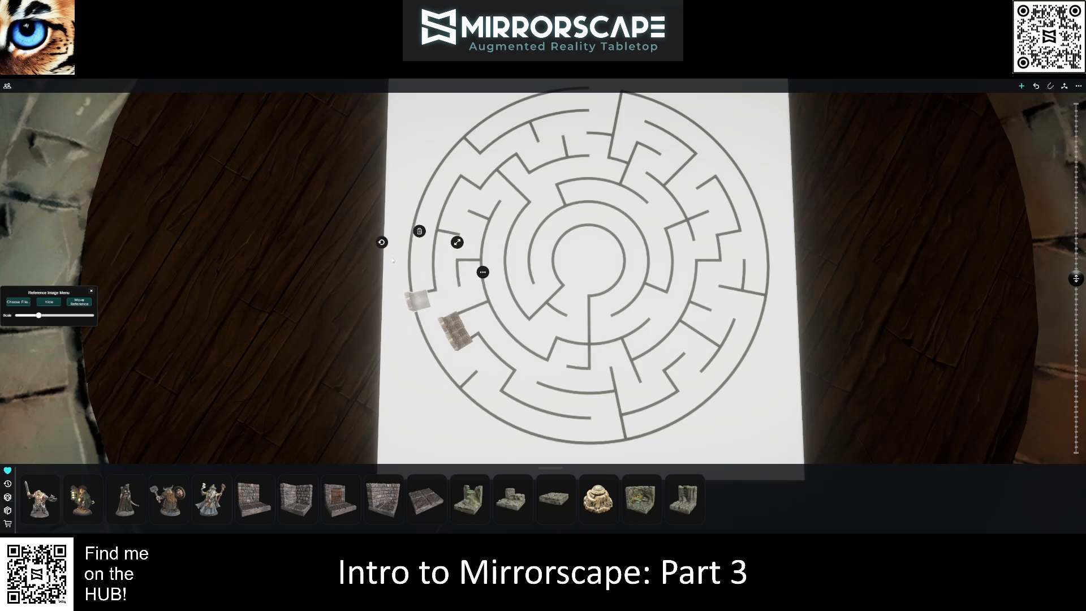
{"action": "left_click_drag", "start_coordinate": [420, 300], "coordinate": [412, 287]}
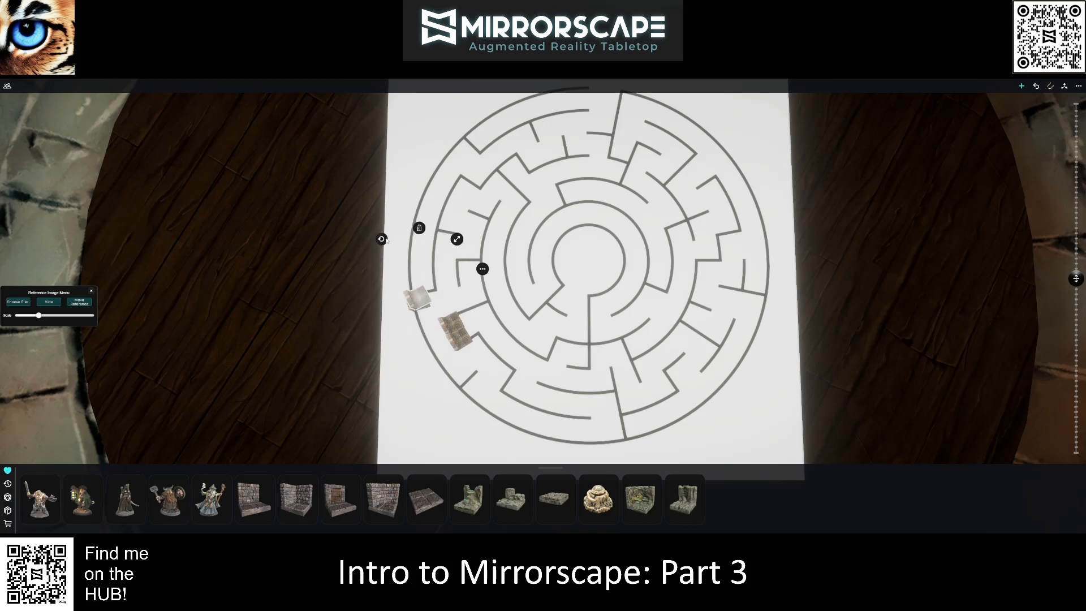
{"action": "left_click_drag", "start_coordinate": [385, 240], "coordinate": [356, 313]}
{"action": "left_click", "coordinate": [419, 295]}
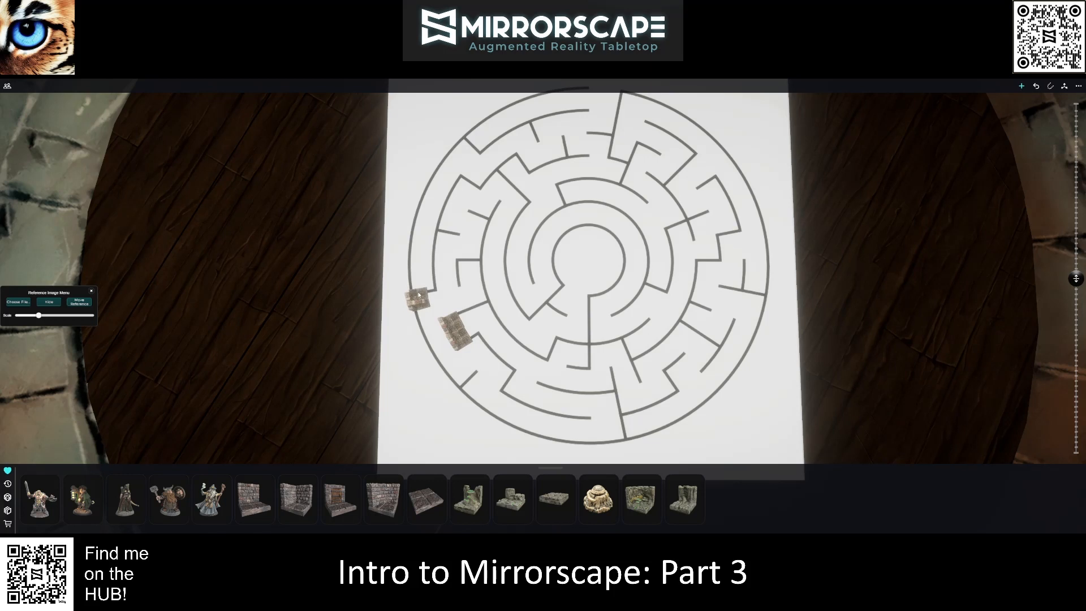
Step: Paste further copies of the wall tile overlapping the outer-circle tile and angle them along the adjoining maze lines
{"action": "left_click_drag", "start_coordinate": [419, 295], "coordinate": [418, 284]}
{"action": "key", "text": "ctrl+v"}
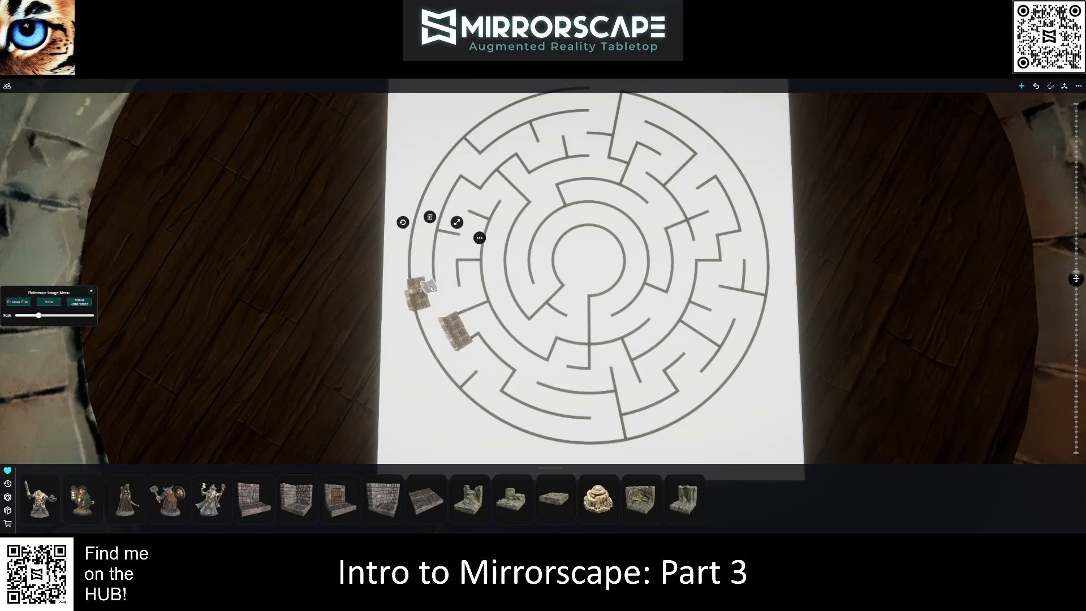
{"action": "left_click_drag", "start_coordinate": [392, 228], "coordinate": [364, 309]}
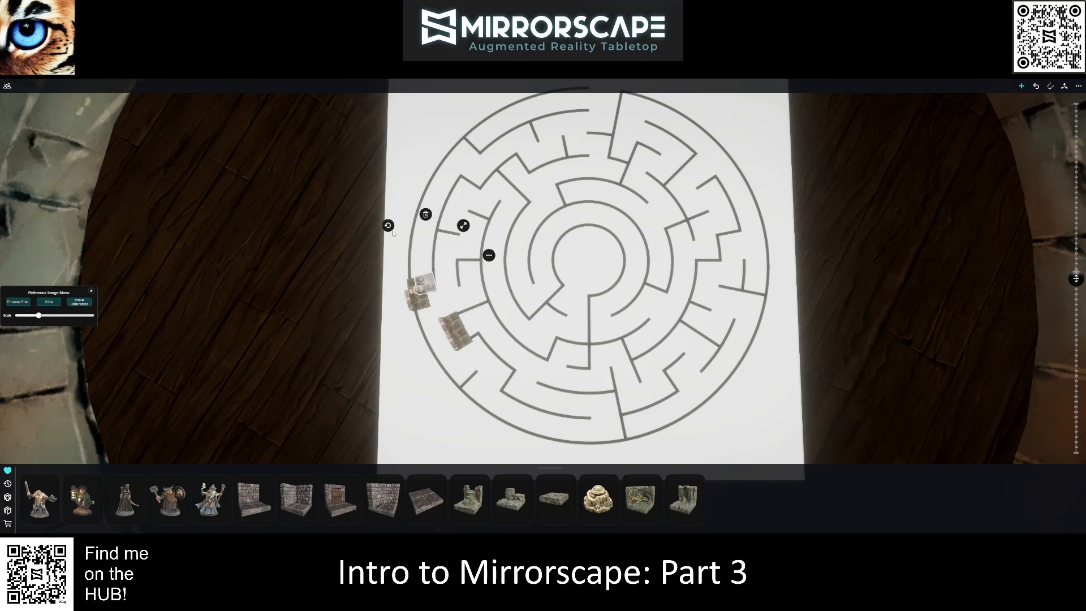
{"action": "left_click_drag", "start_coordinate": [392, 228], "coordinate": [399, 233]}
Step: Examine the placed wall tiles on the maze reference from several low angles around the table
{"action": "right_click_drag", "start_coordinate": [398, 234], "coordinate": [516, 176]}
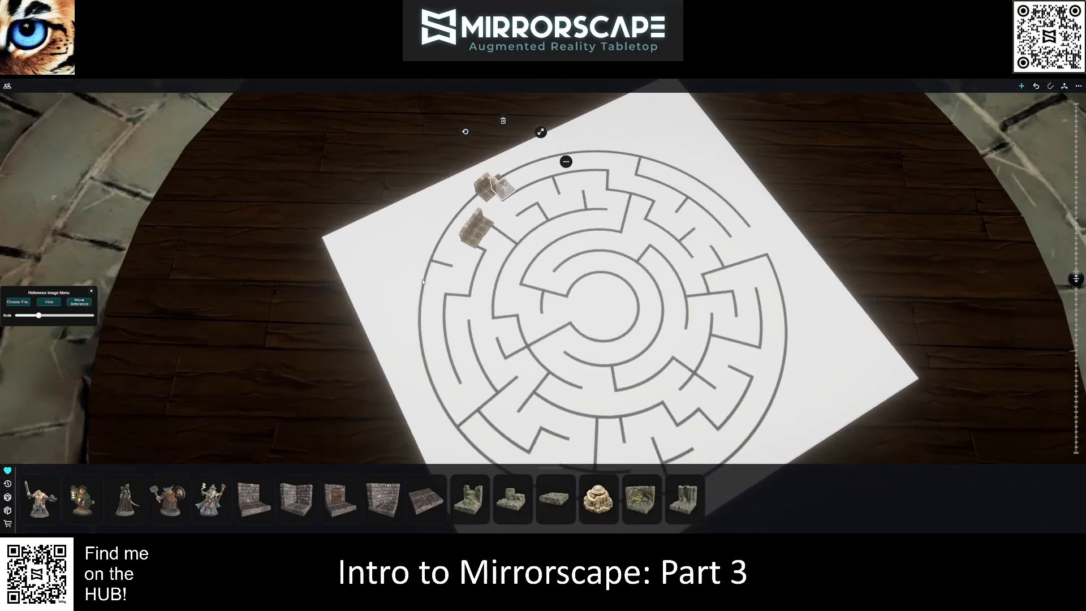
{"action": "scroll", "coordinate": [516, 175], "scroll_direction": "up", "scroll_amount": 5}
{"action": "left_click_drag", "start_coordinate": [515, 176], "coordinate": [516, 351]}
{"action": "right_click_drag", "start_coordinate": [516, 351], "coordinate": [407, 300]}
{"action": "left_click", "coordinate": [483, 357]}
{"action": "right_click_drag", "start_coordinate": [483, 357], "coordinate": [378, 256]}
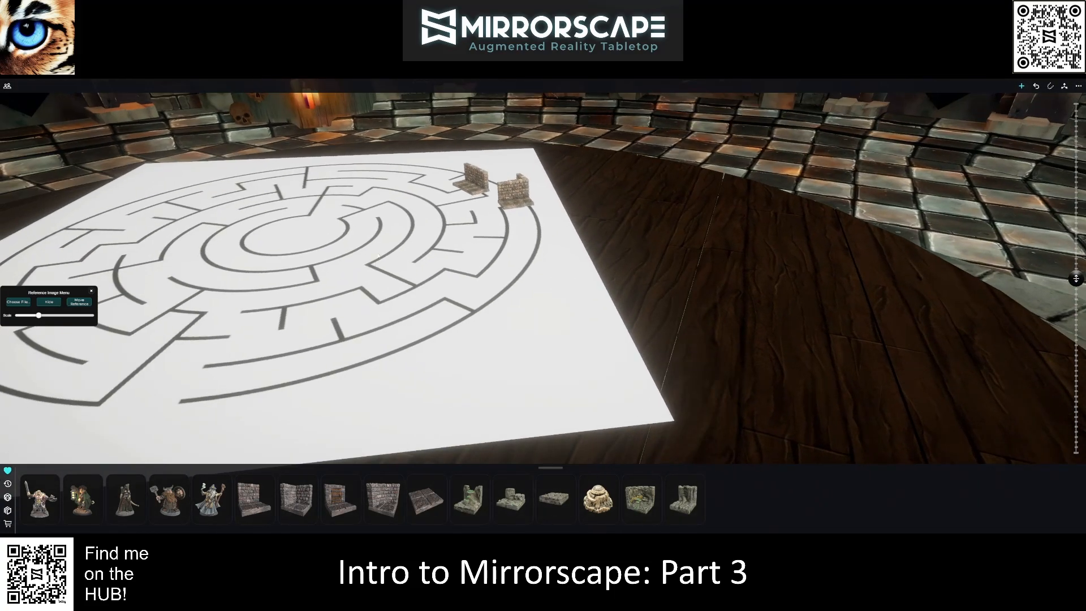
{"action": "right_click_drag", "start_coordinate": [453, 249], "coordinate": [569, 330]}
{"action": "left_click_drag", "start_coordinate": [352, 343], "coordinate": [562, 362]}
{"action": "right_click_drag", "start_coordinate": [351, 362], "coordinate": [587, 285]}
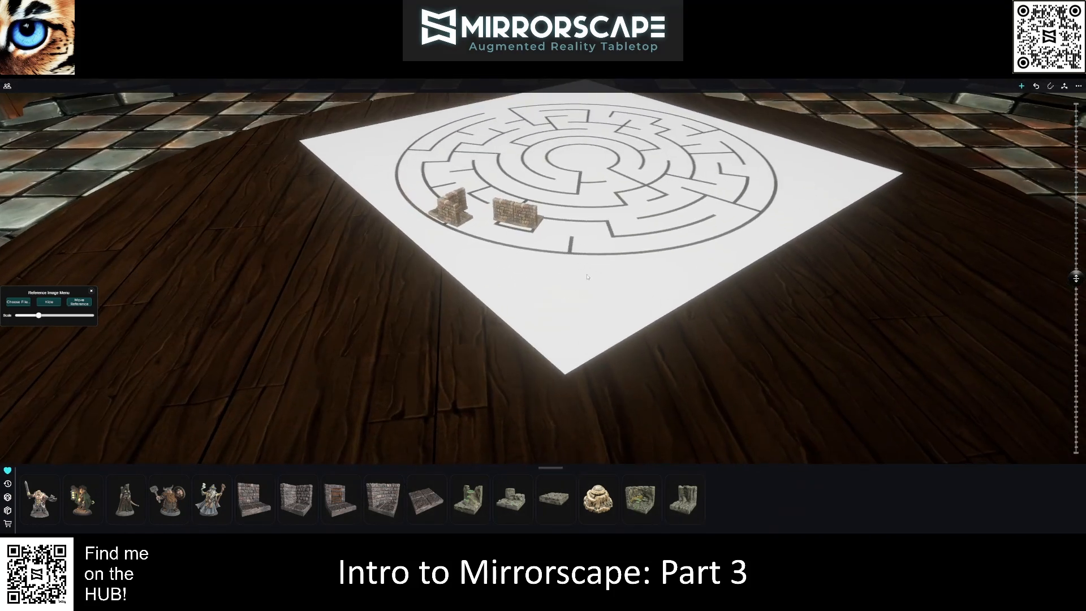
{"action": "scroll", "coordinate": [586, 278], "scroll_direction": "down", "scroll_amount": 4}
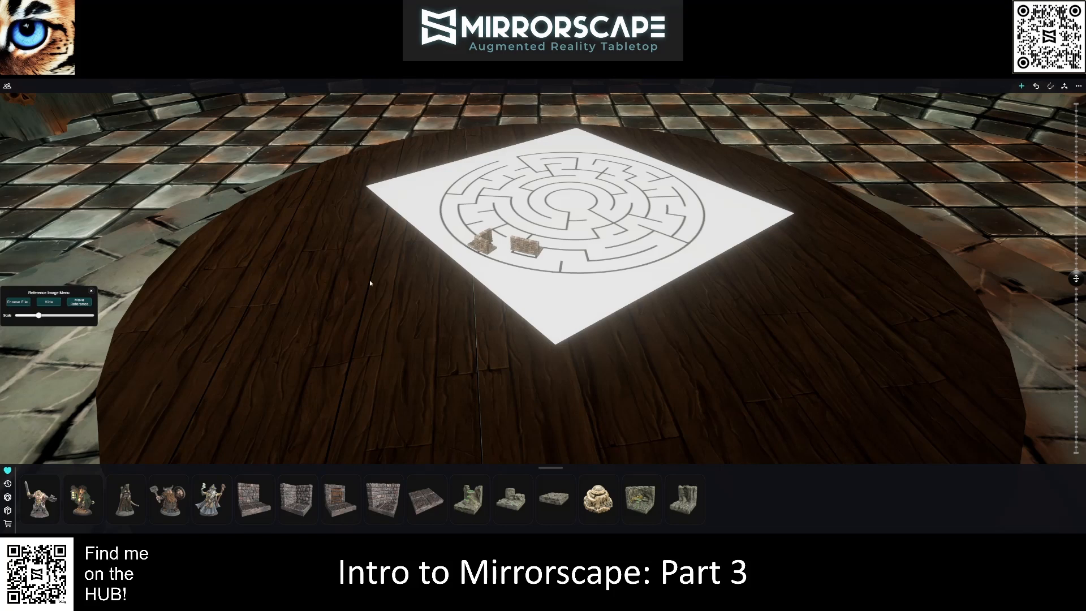
Step: Examine the full maze layout and its placed wall tiles from overhead
{"action": "right_click_drag", "start_coordinate": [433, 340], "coordinate": [356, 371]}
{"action": "right_click_drag", "start_coordinate": [526, 416], "coordinate": [443, 370]}
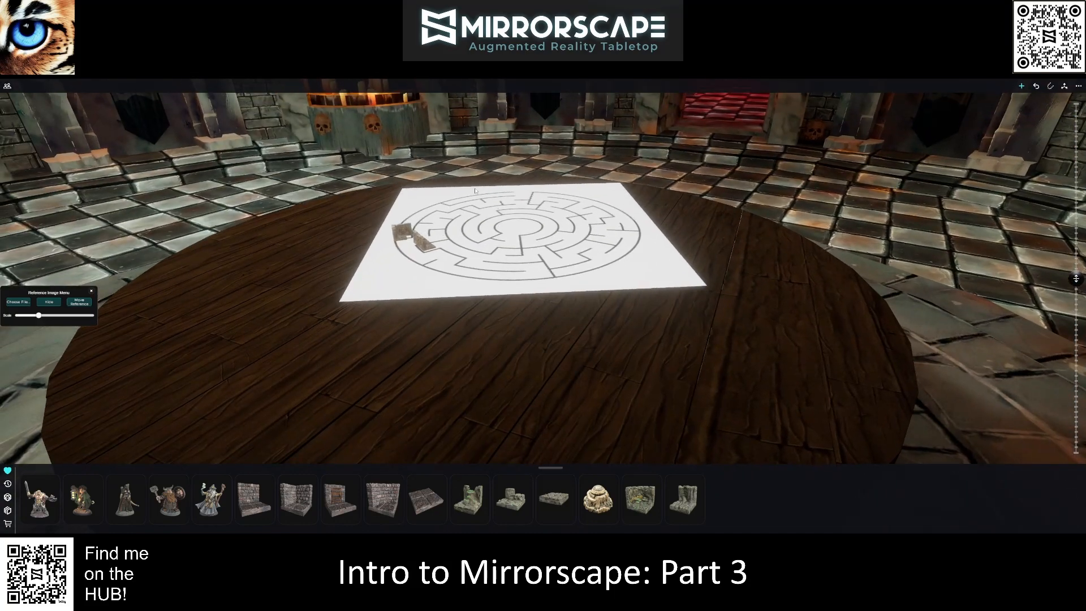
{"action": "right_click_drag", "start_coordinate": [642, 413], "coordinate": [601, 313]}
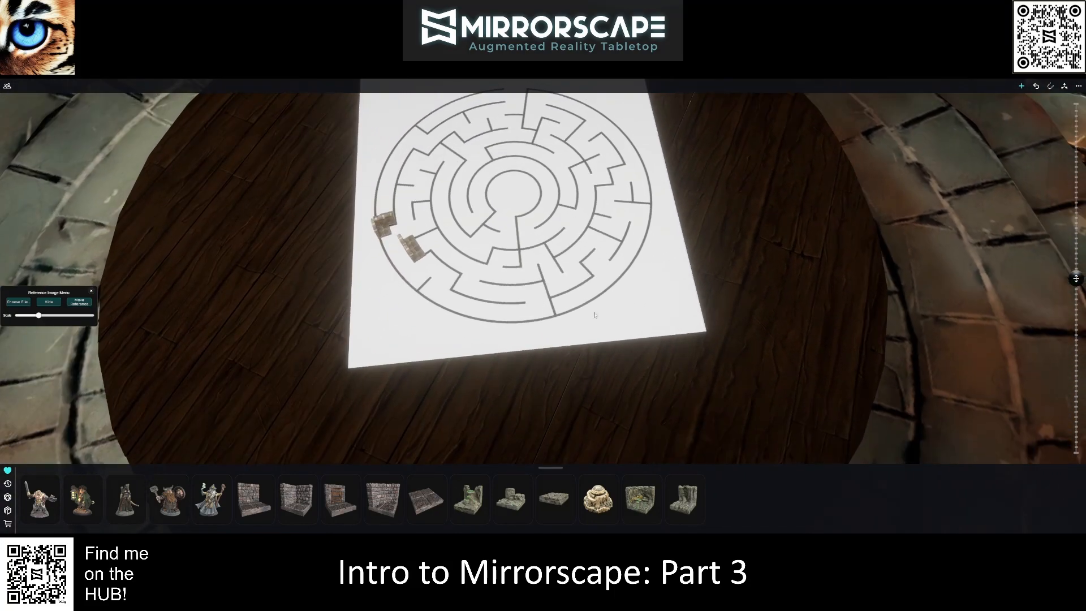
{"action": "middle_click_drag", "start_coordinate": [601, 313], "coordinate": [560, 415]}
{"action": "right_click_drag", "start_coordinate": [561, 415], "coordinate": [480, 345]}
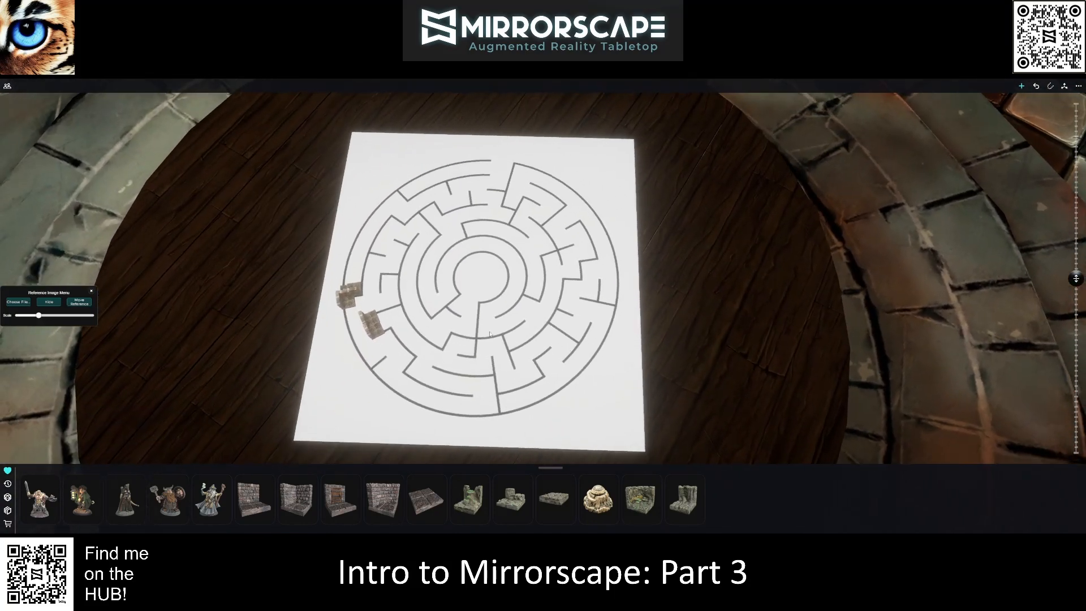
{"action": "middle_click_drag", "start_coordinate": [480, 344], "coordinate": [505, 323]}
{"action": "right_click_drag", "start_coordinate": [505, 324], "coordinate": [505, 330]}
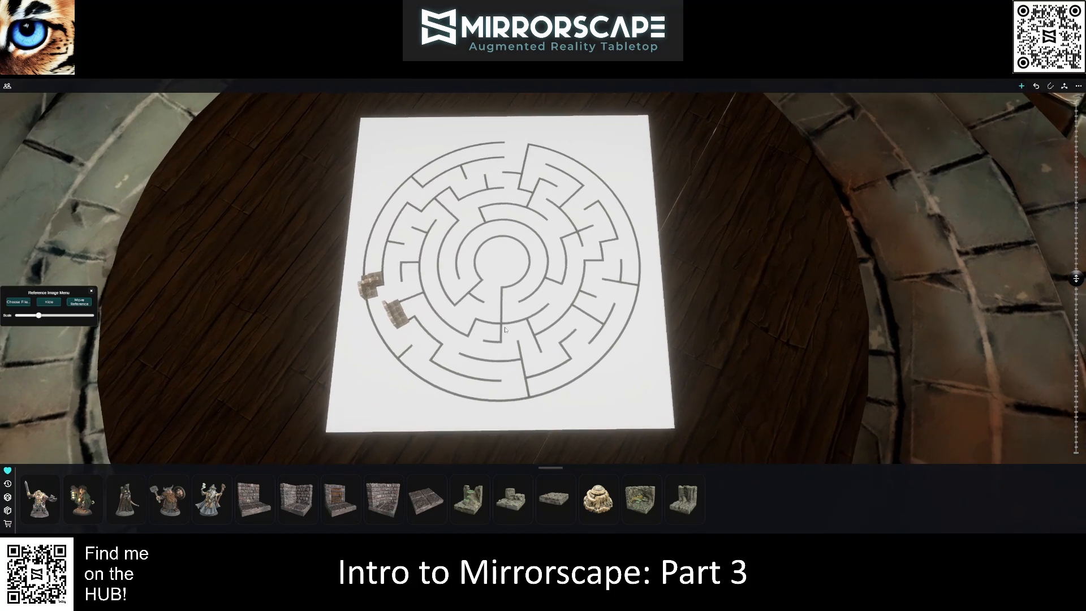